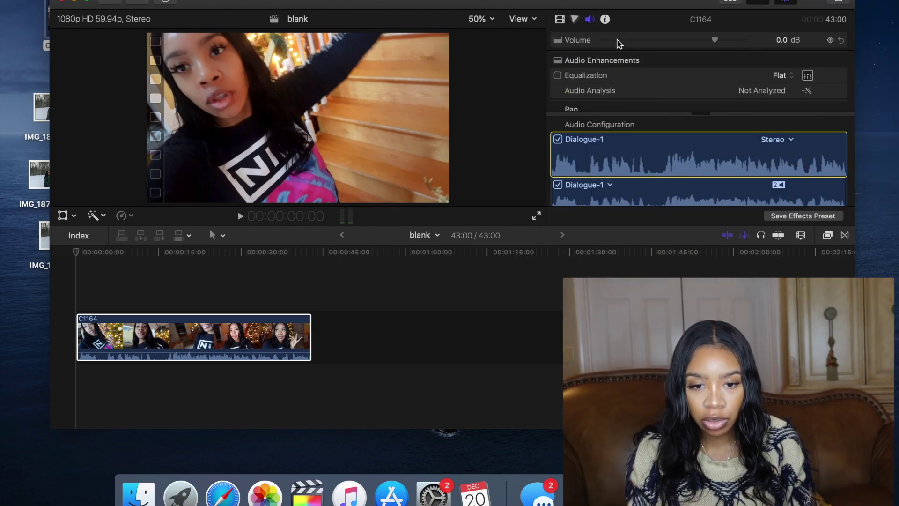
pyautogui.click(216, 235)
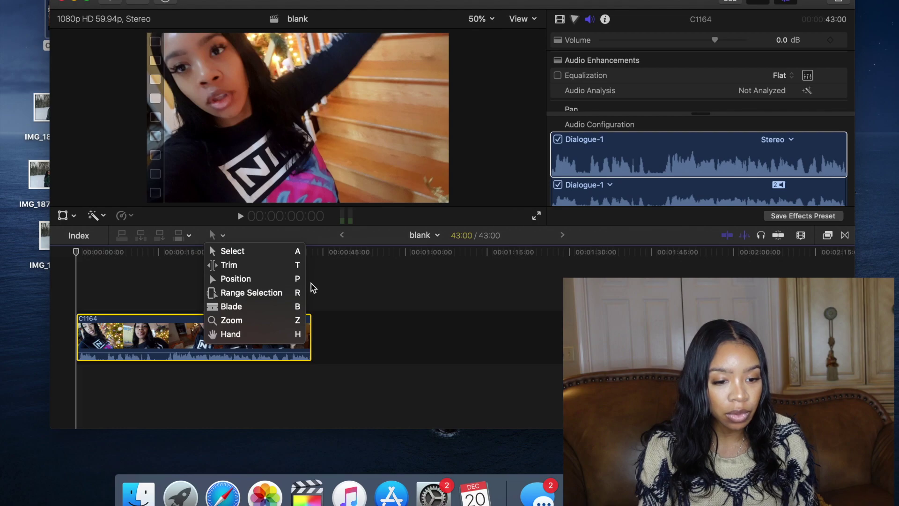
pyautogui.click(135, 281)
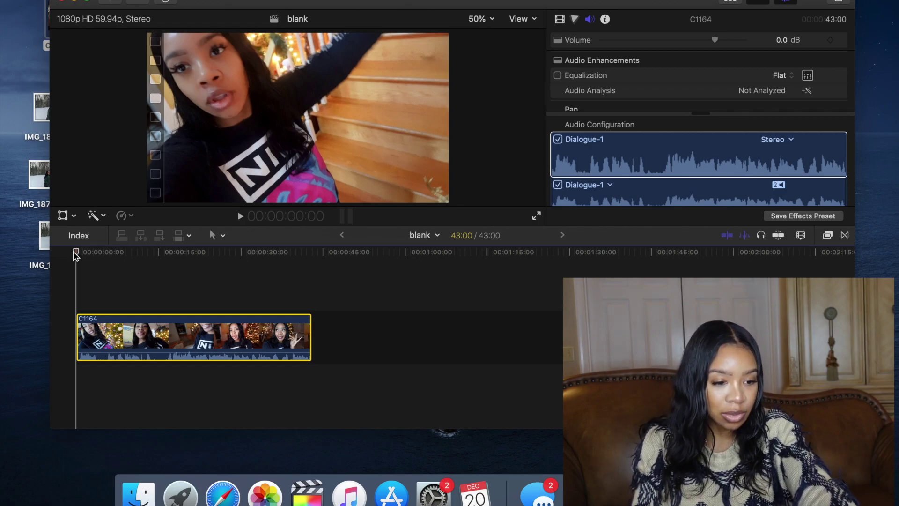
pyautogui.press('space')
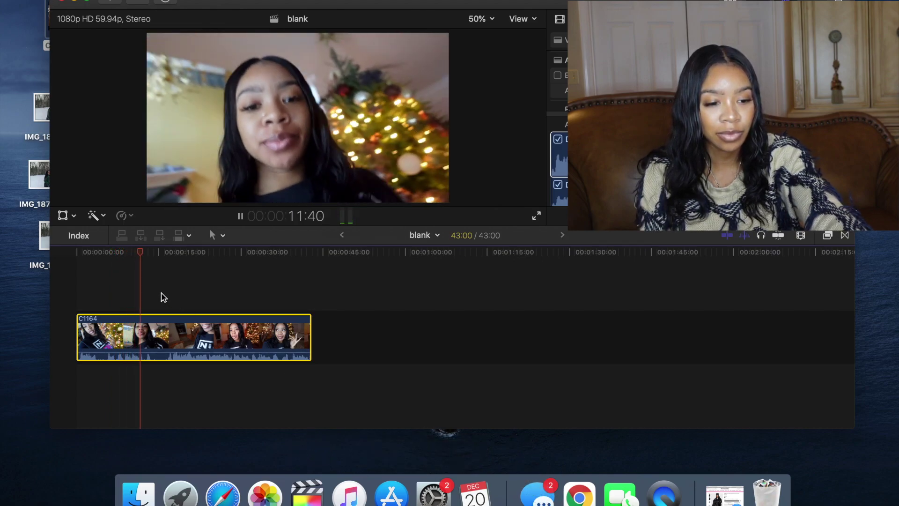
# Play the vlog from the start and split the clip about three seconds in
pyautogui.press('space')
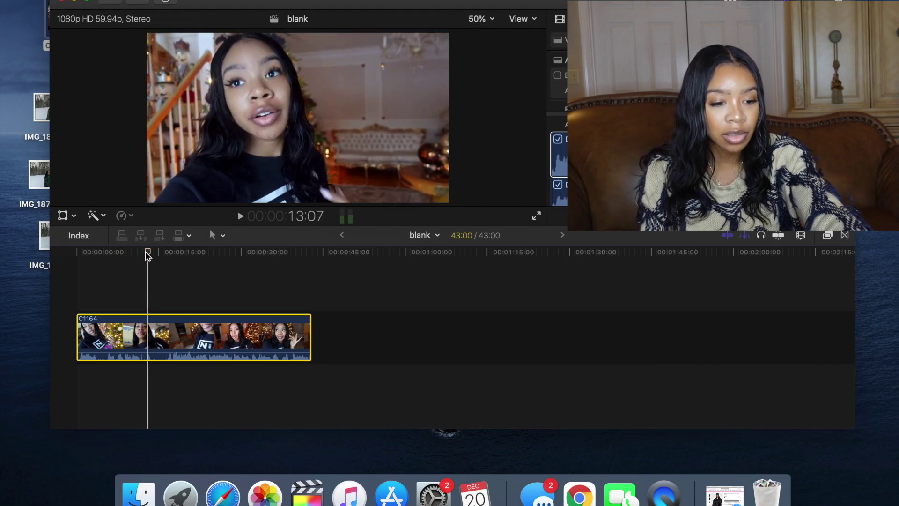
pyautogui.moveTo(149, 258); pyautogui.dragTo(74, 258)
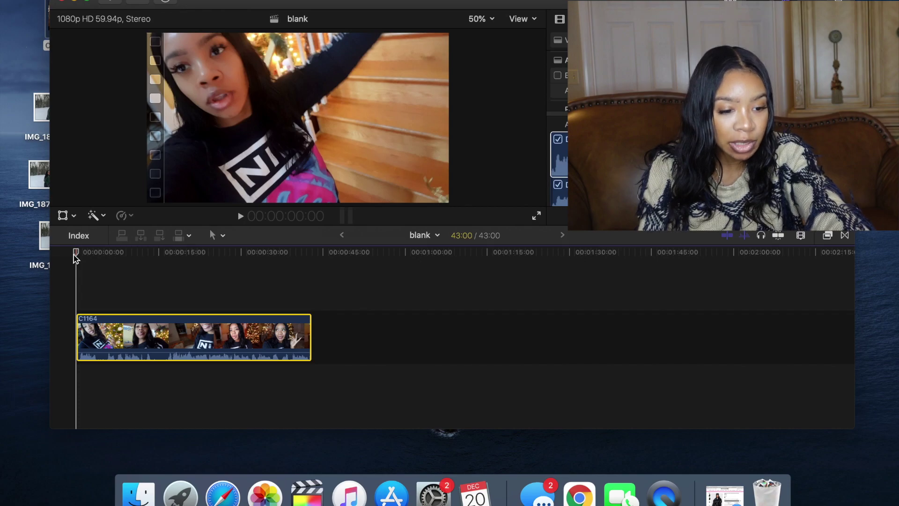
pyautogui.press('space')
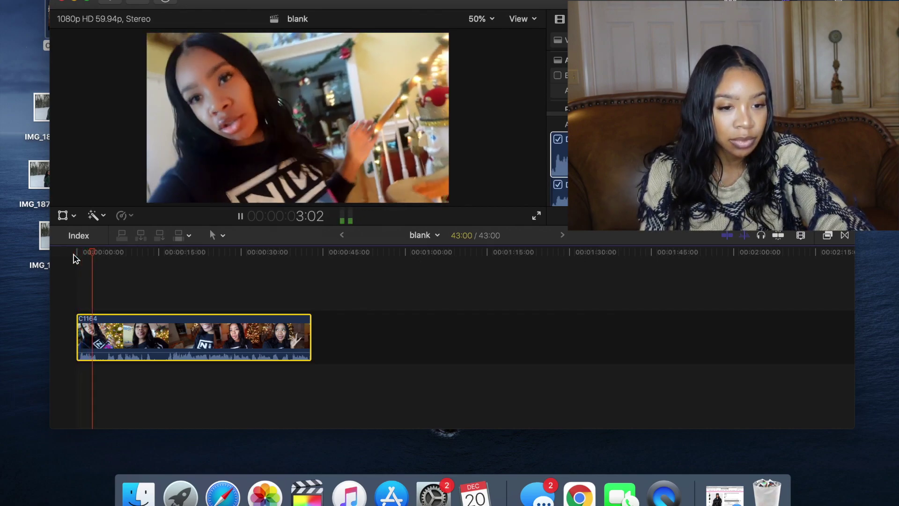
pyautogui.press('space')
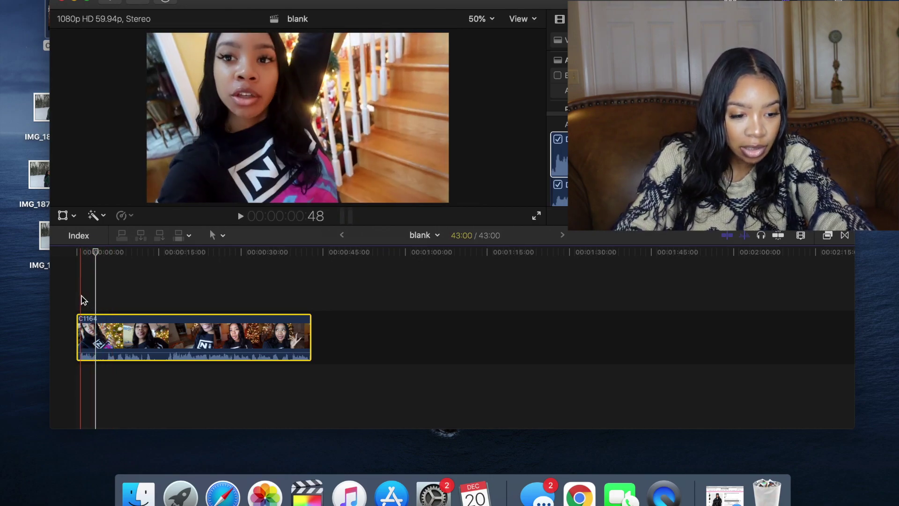
pyautogui.press('s')
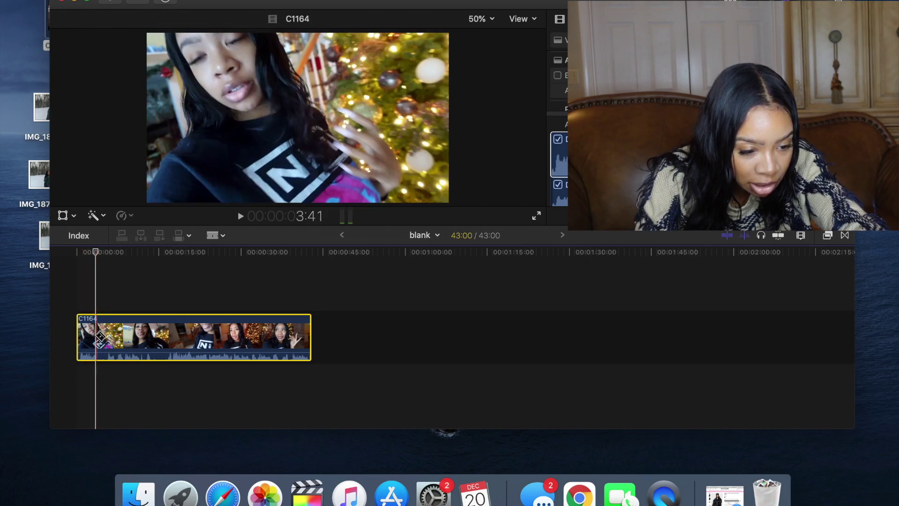
pyautogui.click(97, 335)
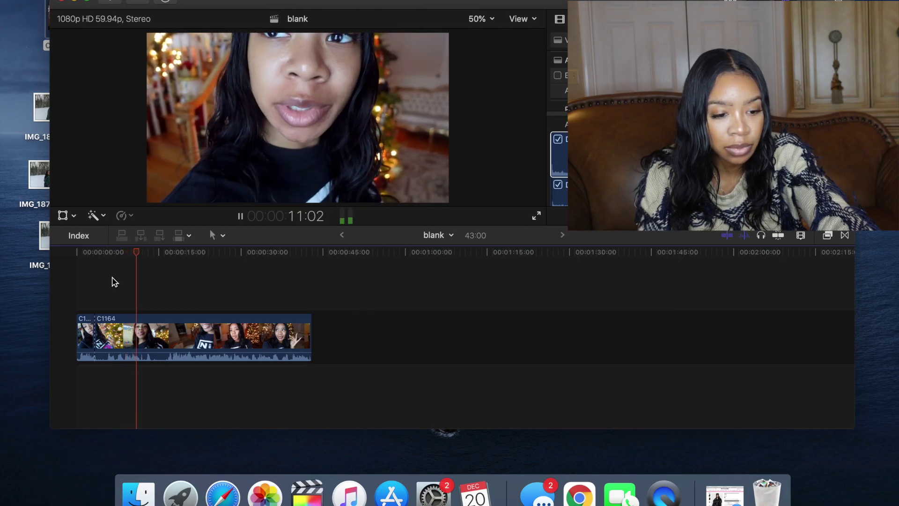
# Trim unwanted footage at the new cut so the project runs 38:38
pyautogui.press('space')
pyautogui.click(106, 258)
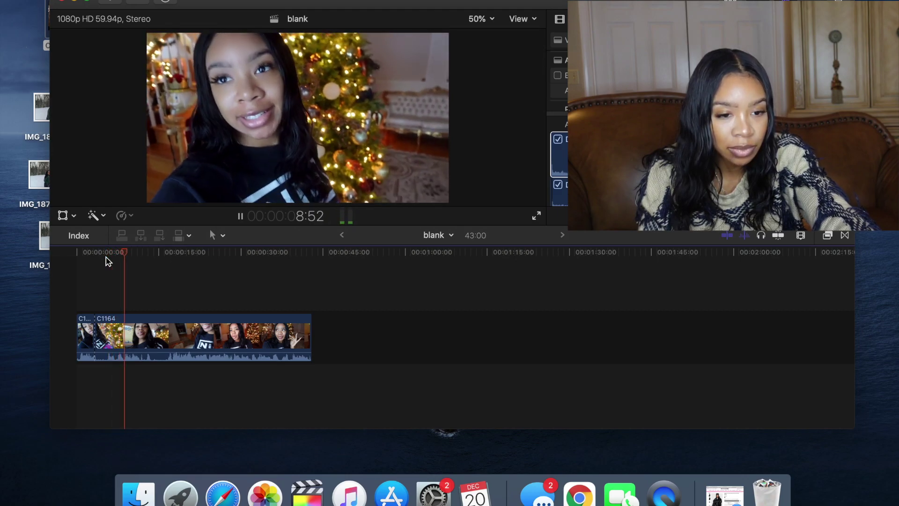
pyautogui.press('space')
pyautogui.moveTo(97, 323); pyautogui.dragTo(120, 323)
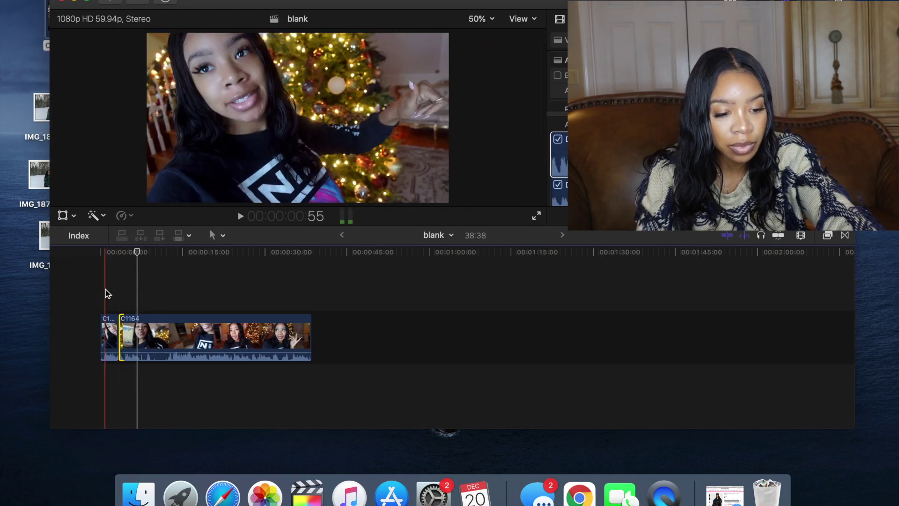
pyautogui.press('space')
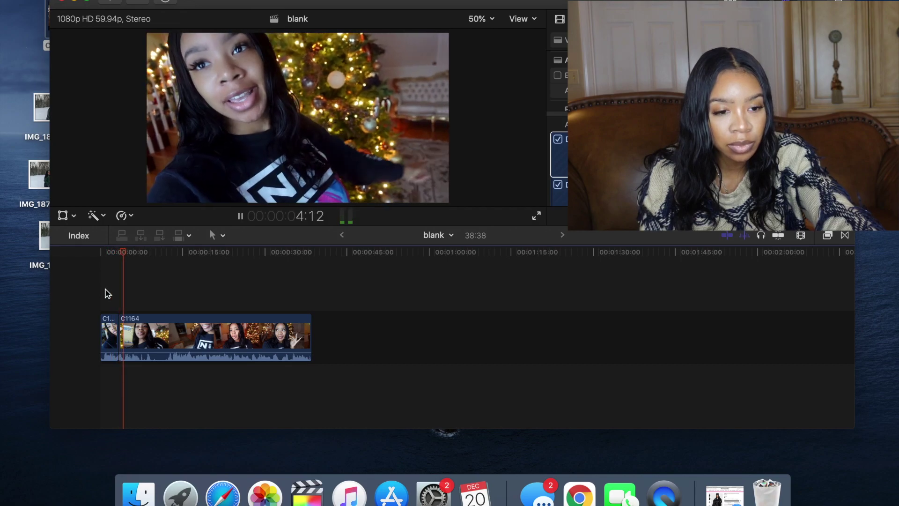
pyautogui.press('space')
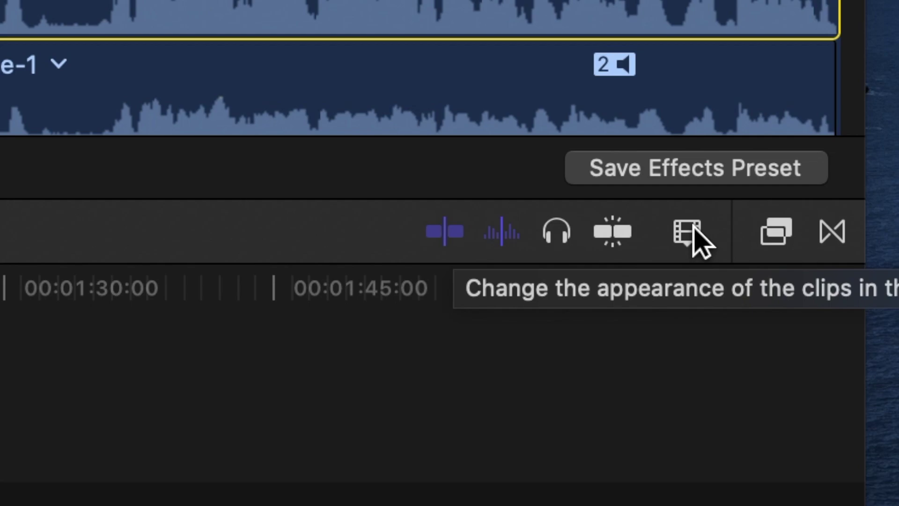
# Raise the timeline zoom in Clip Appearance so the C1164 pieces fill the timeline width
pyautogui.click(689, 232)
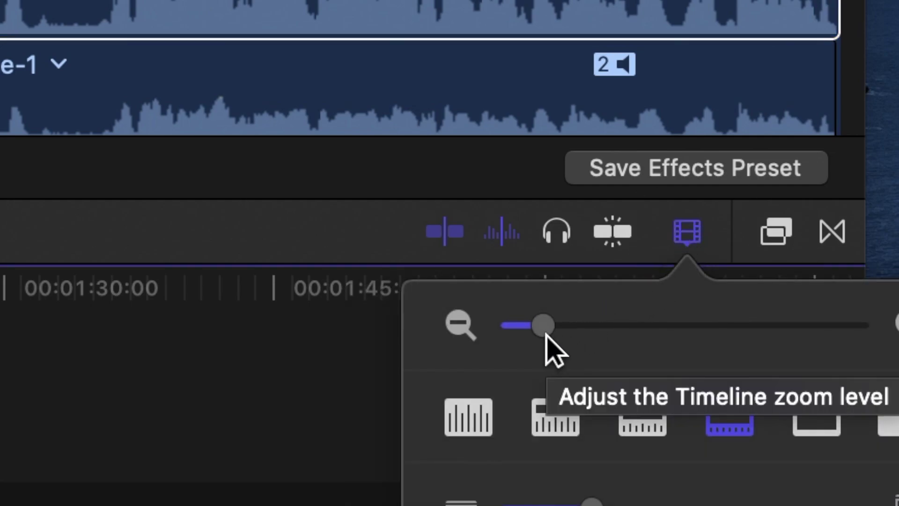
pyautogui.moveTo(546, 334); pyautogui.dragTo(577, 345)
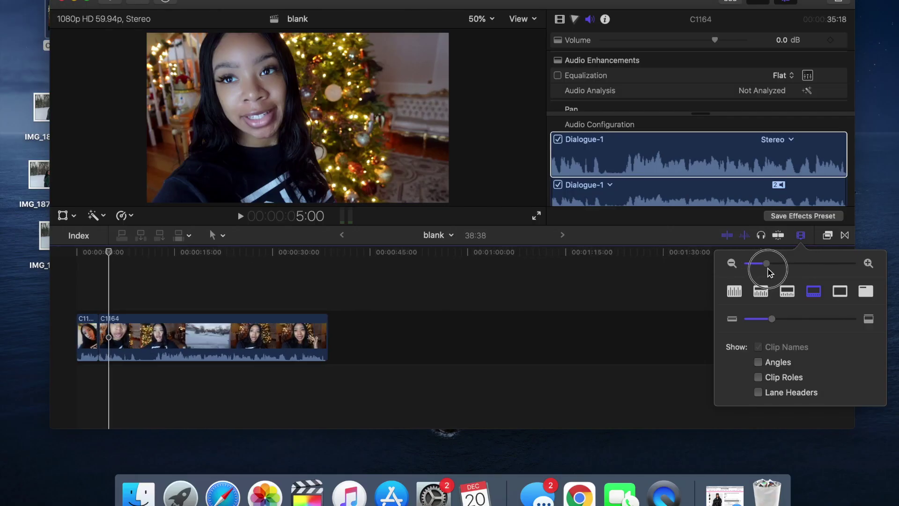
pyautogui.moveTo(770, 273); pyautogui.dragTo(809, 276)
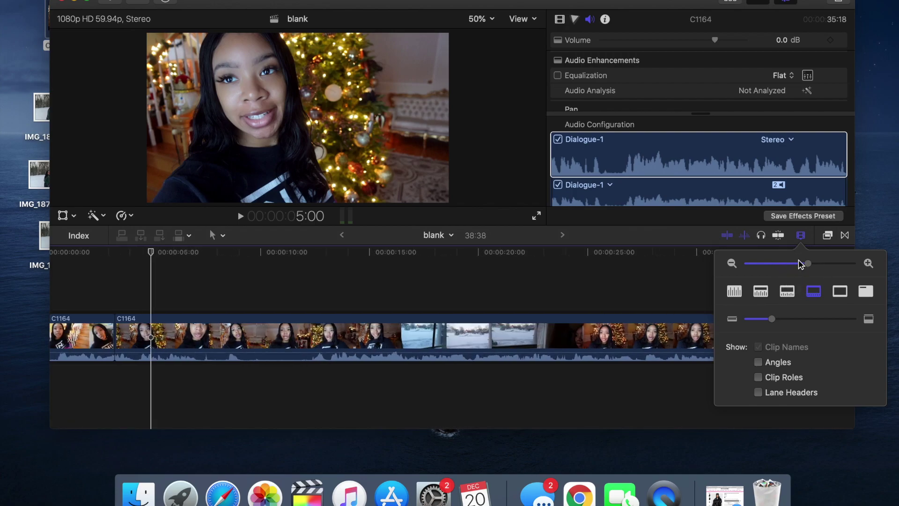
pyautogui.click(802, 236)
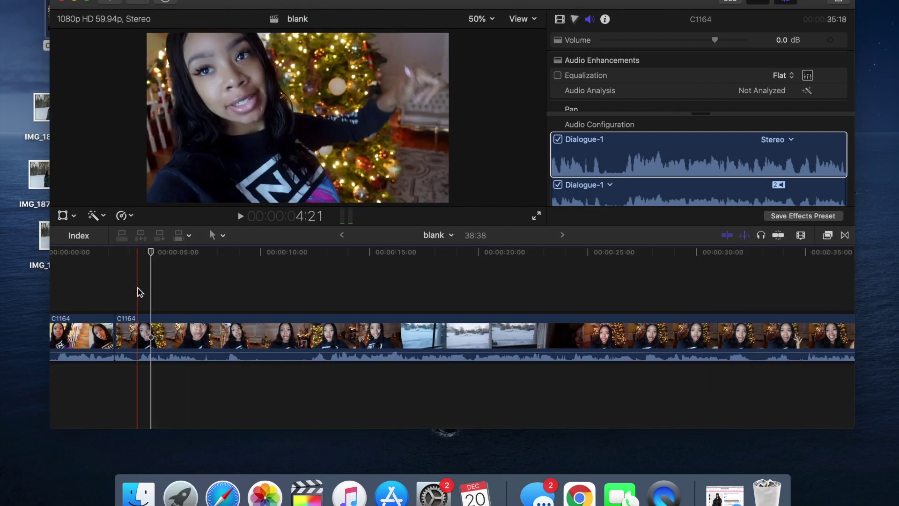
pyautogui.hscroll(-2, 55, 293)
# Review the opening and trim the edit between the first two pieces at about 4:49
pyautogui.click(77, 276)
pyautogui.press('space')
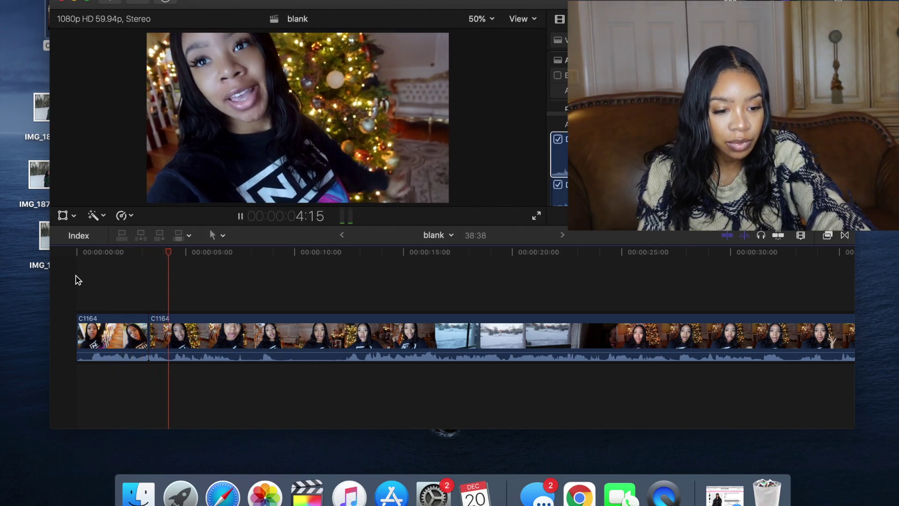
pyautogui.press('space')
pyautogui.moveTo(183, 256); pyautogui.dragTo(175, 255)
pyautogui.press('space')
pyautogui.moveTo(187, 252); pyautogui.dragTo(182, 253)
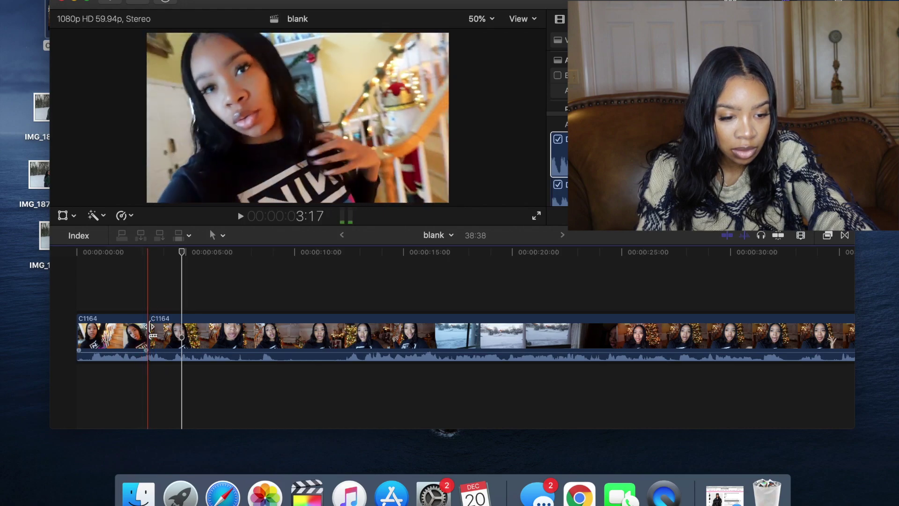
pyautogui.moveTo(152, 326); pyautogui.dragTo(179, 330)
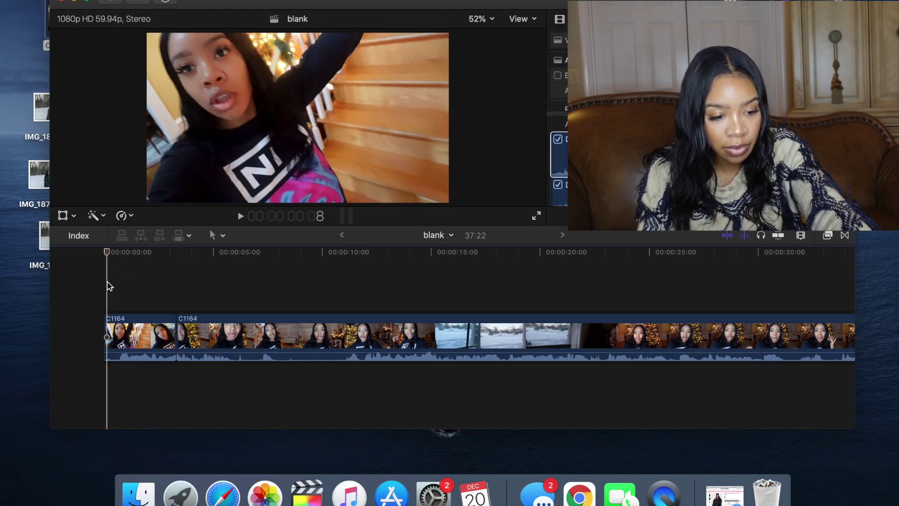
# Blade the clip again at about six seconds, leaving three pieces and a 37:32 project
pyautogui.press('space')
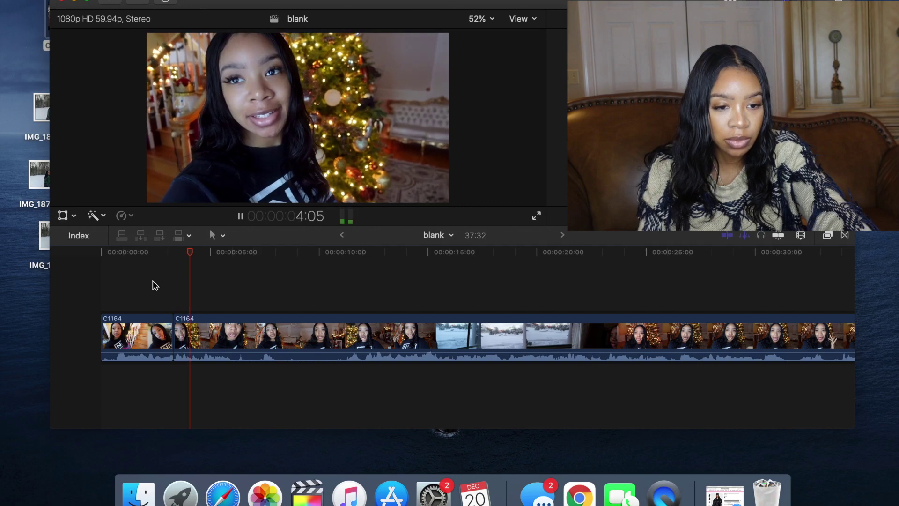
pyautogui.press('space')
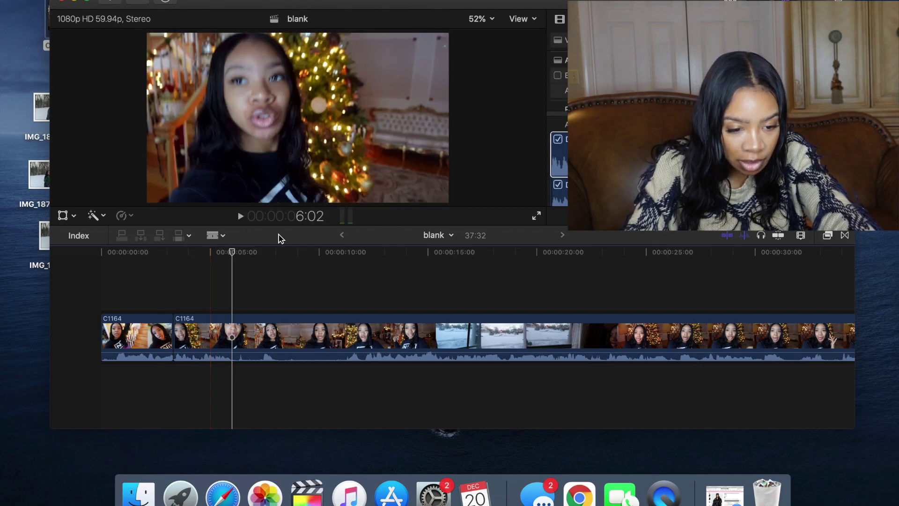
pyautogui.click(233, 330)
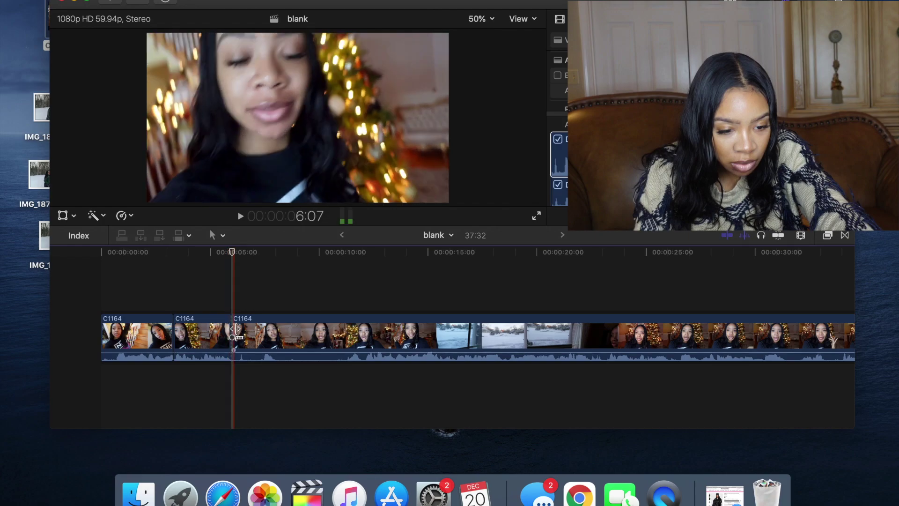
pyautogui.press('space')
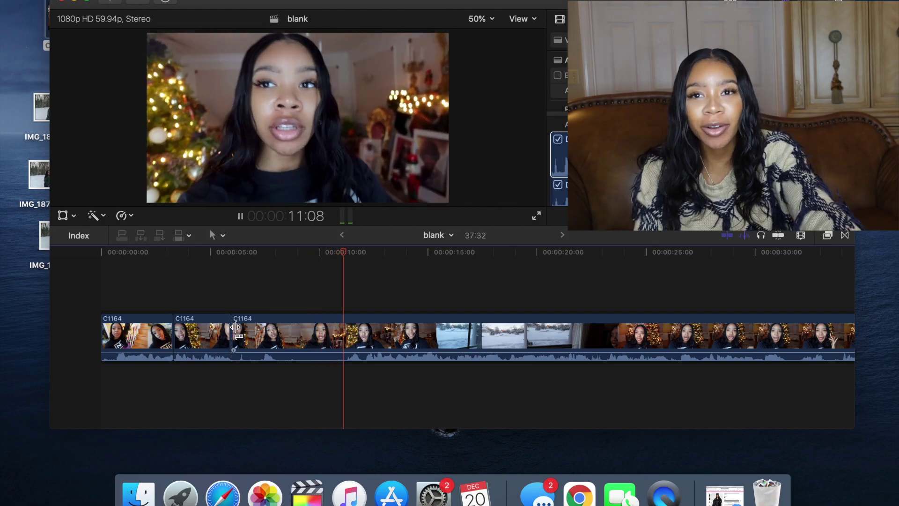
pyautogui.press('space')
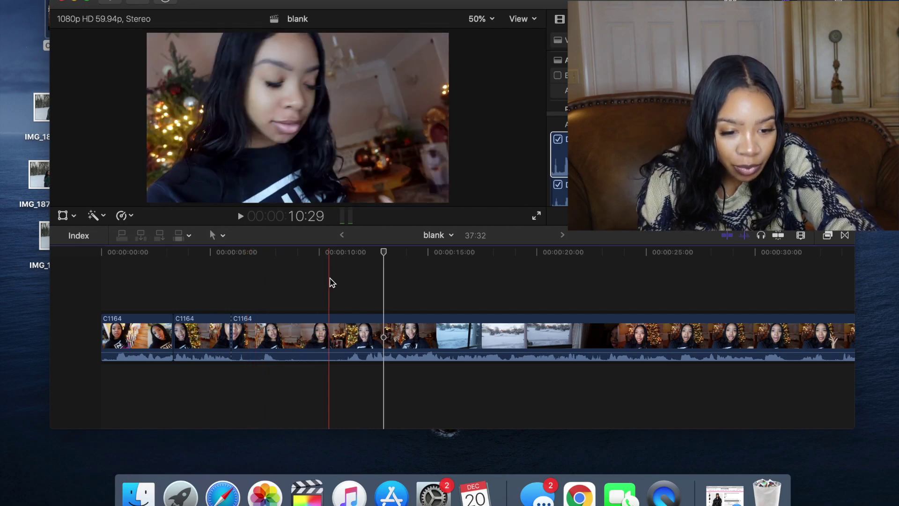
# Trim the edit between the second and third pieces twice, playing back each change
pyautogui.moveTo(237, 335); pyautogui.dragTo(304, 336)
pyautogui.press('space')
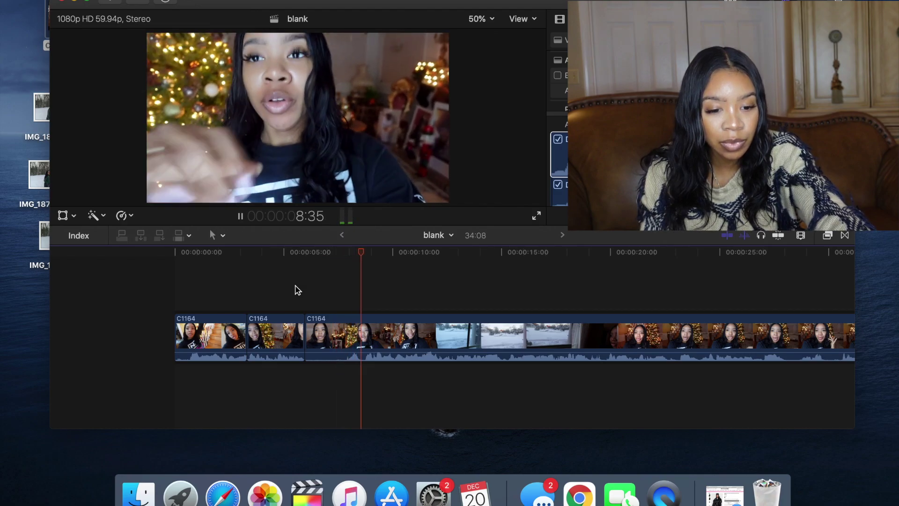
pyautogui.press('space')
pyautogui.moveTo(311, 326); pyautogui.dragTo(361, 333)
pyautogui.press('space')
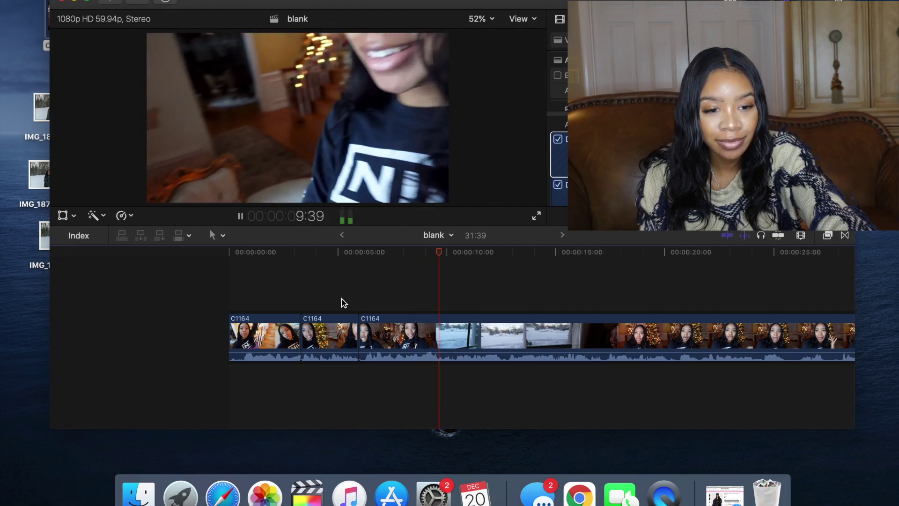
pyautogui.hscroll(5, 397, 312)
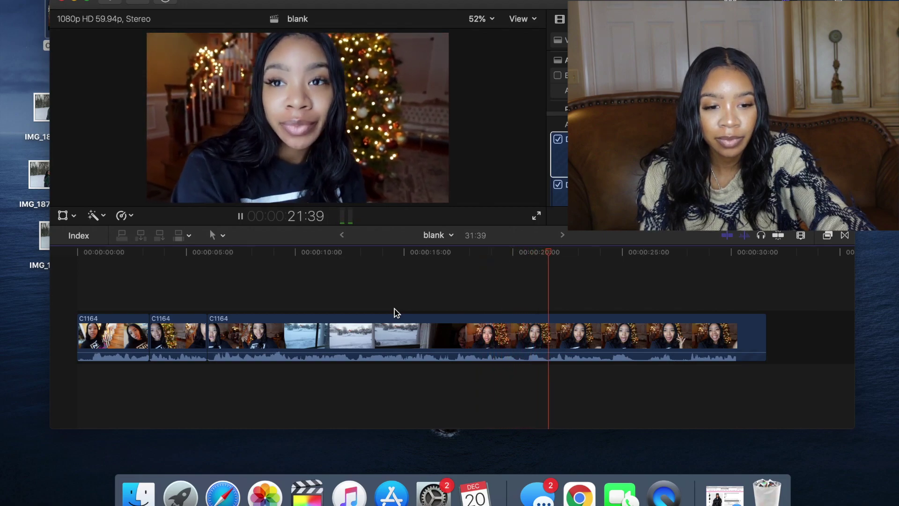
# Split the clip near the 20-second mark and trim the start of the new right-hand piece
pyautogui.press('space')
pyautogui.moveTo(547, 253); pyautogui.dragTo(477, 249)
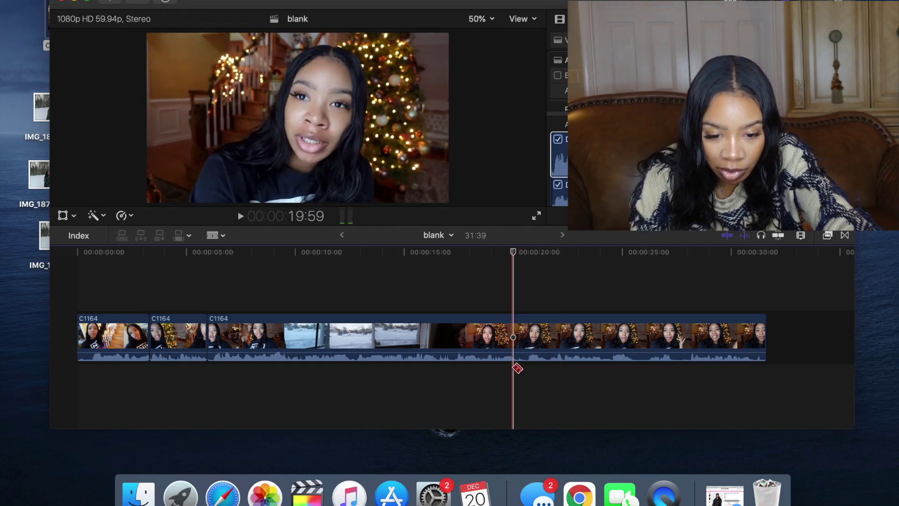
pyautogui.click(515, 335)
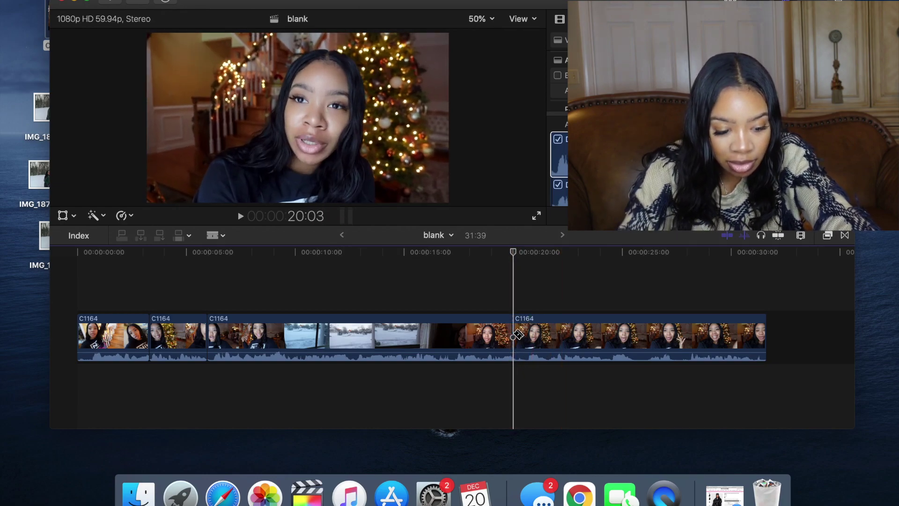
pyautogui.press('a')
pyautogui.click(514, 333)
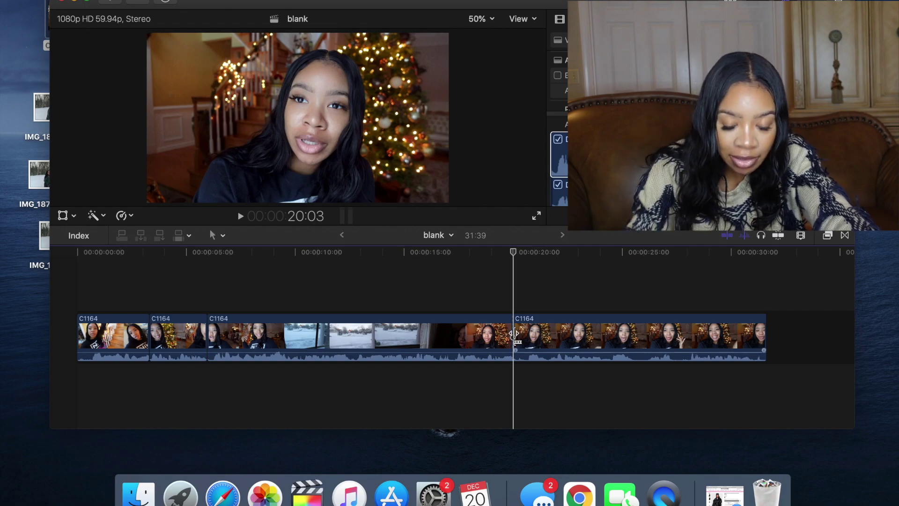
pyautogui.moveTo(513, 333); pyautogui.dragTo(526, 334)
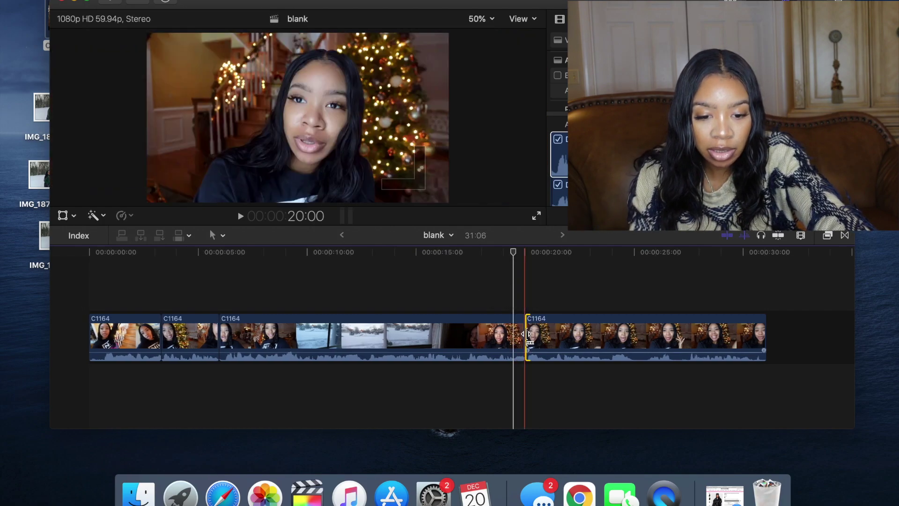
# Shave more off the right-hand piece's start, replaying the cut until the project runs 30:08
pyautogui.press('space')
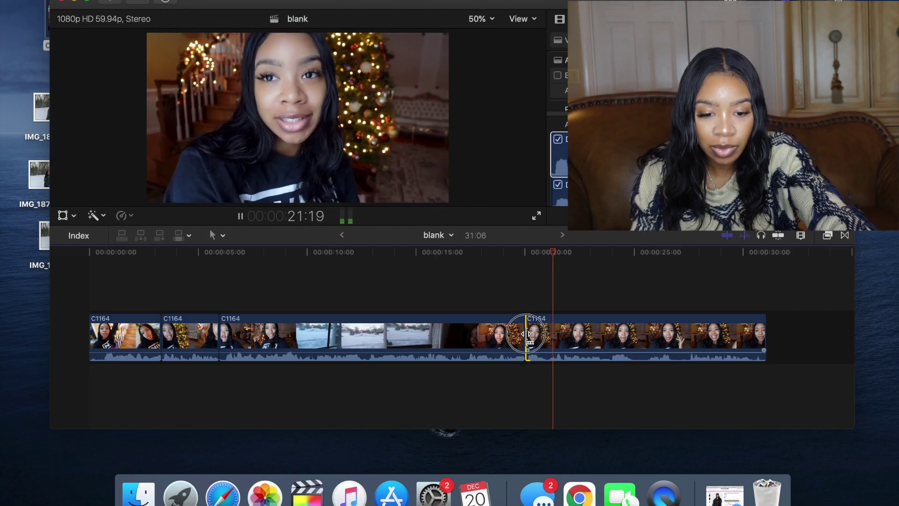
pyautogui.moveTo(528, 333); pyautogui.dragTo(536, 334)
pyautogui.click(525, 301)
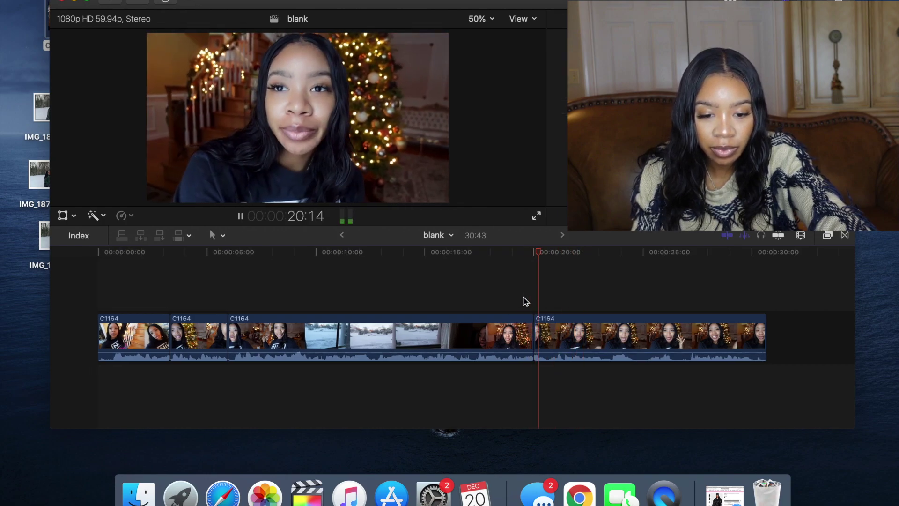
pyautogui.press('space')
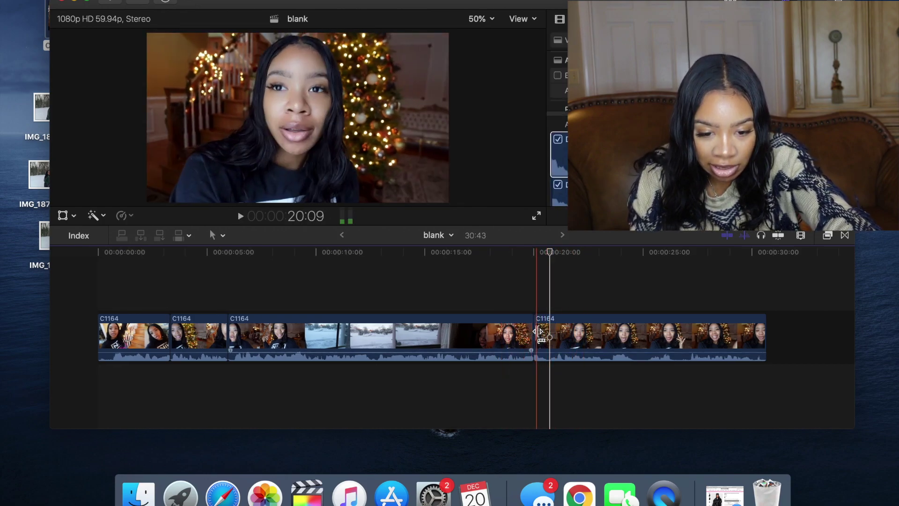
pyautogui.moveTo(536, 333); pyautogui.dragTo(544, 333)
pyautogui.click(524, 305)
pyautogui.press('space')
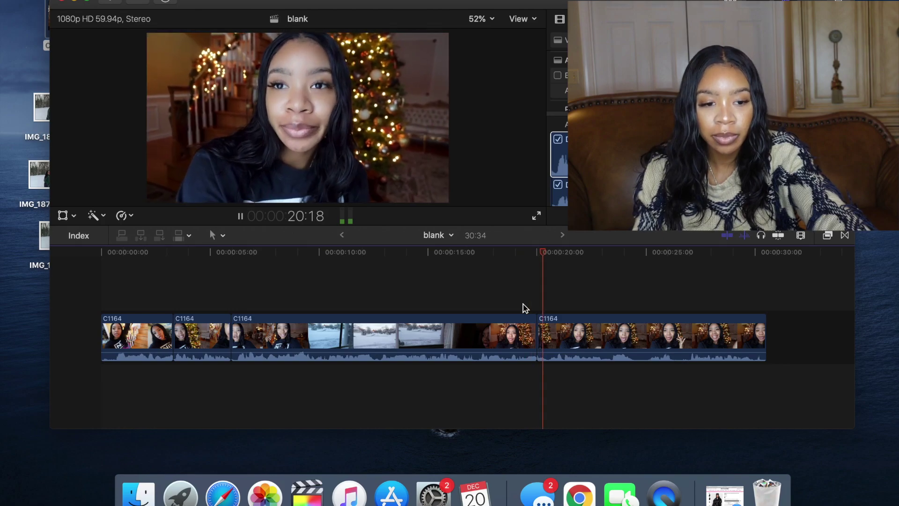
pyautogui.press('space')
pyautogui.moveTo(541, 328); pyautogui.dragTo(553, 328)
pyautogui.click(537, 296)
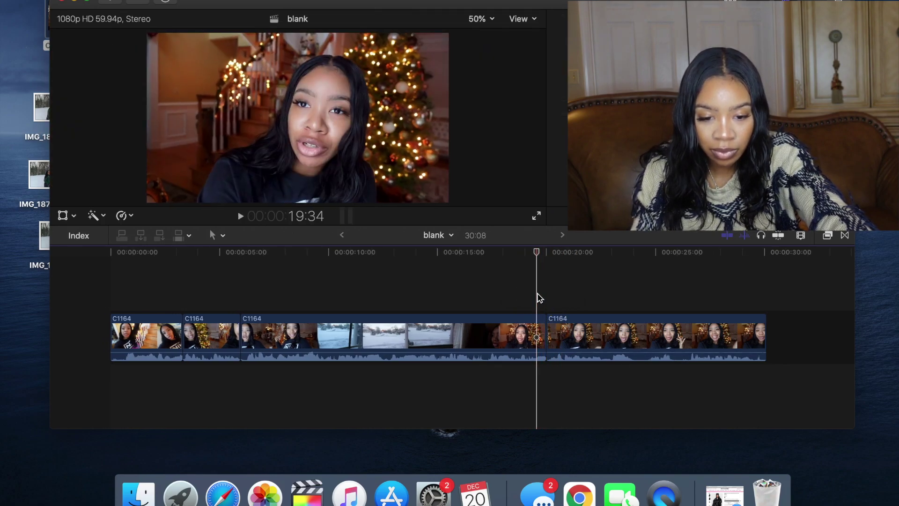
# Blade the last clip at about 23 seconds and cut its start, leaving five pieces at 27:53
pyautogui.press('space')
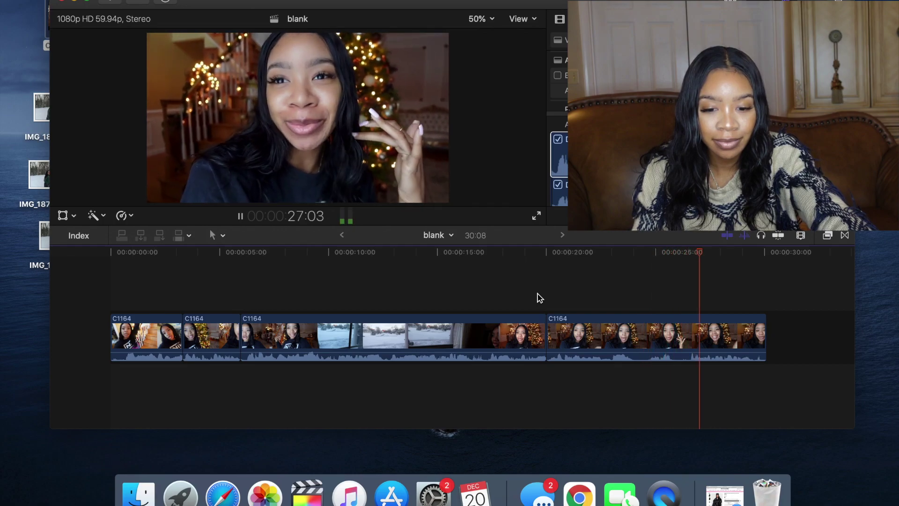
pyautogui.press('space')
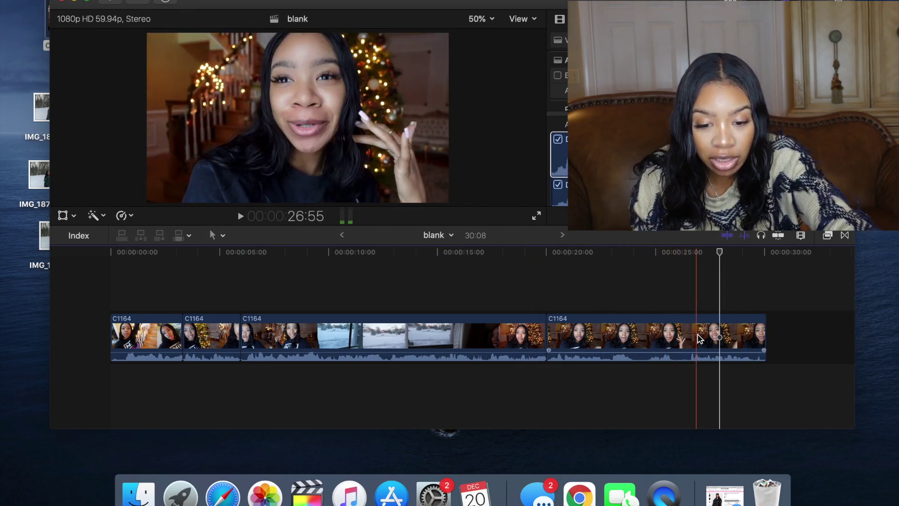
pyautogui.click(628, 315)
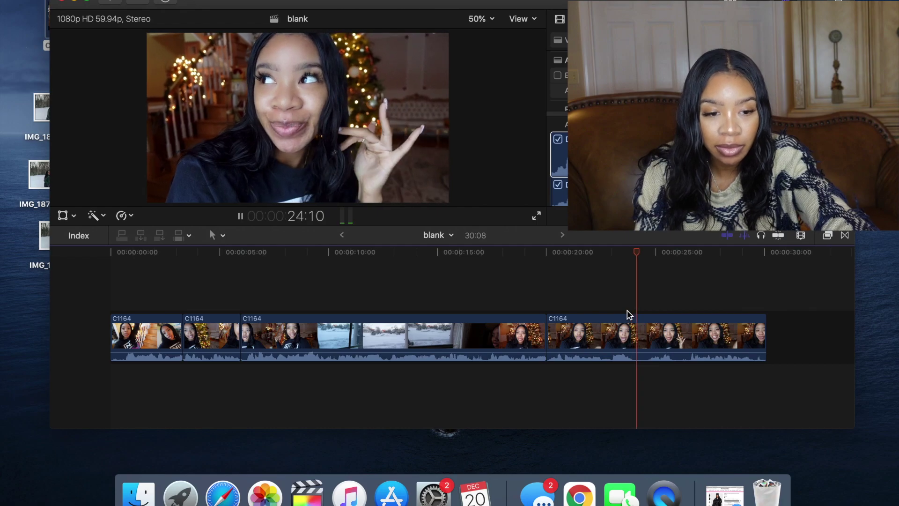
pyautogui.click(616, 295)
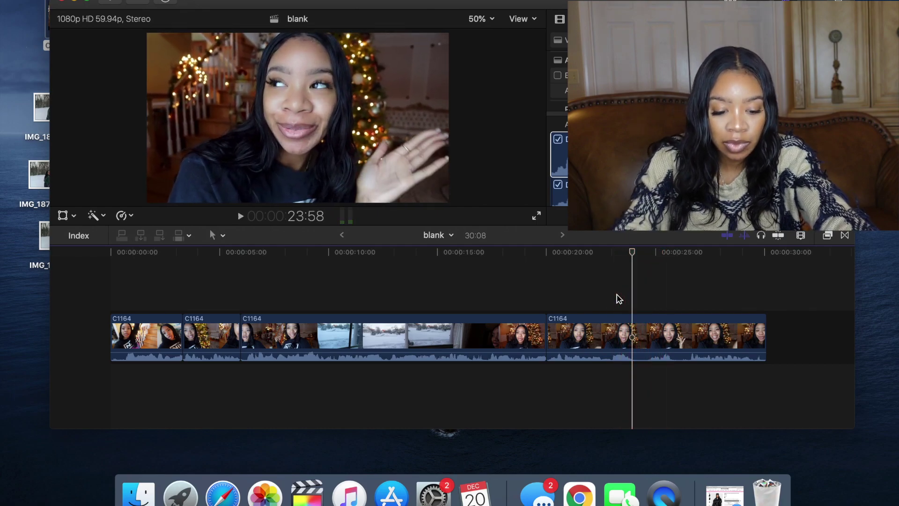
pyautogui.click(633, 330)
pyautogui.moveTo(632, 330); pyautogui.dragTo(681, 330)
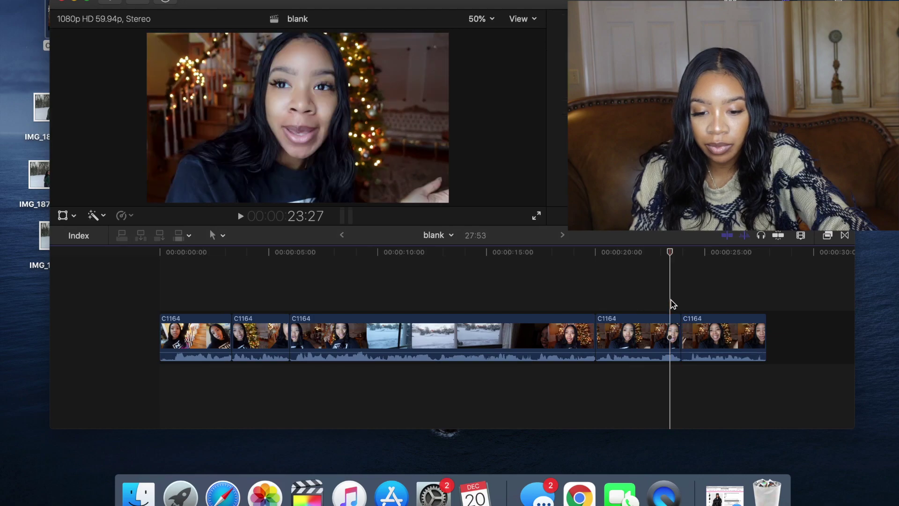
pyautogui.press('super+4')
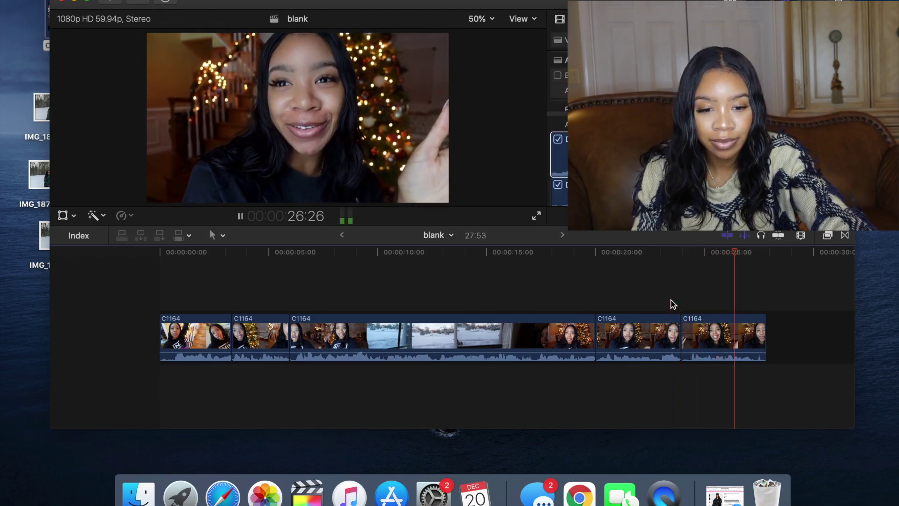
pyautogui.press('space')
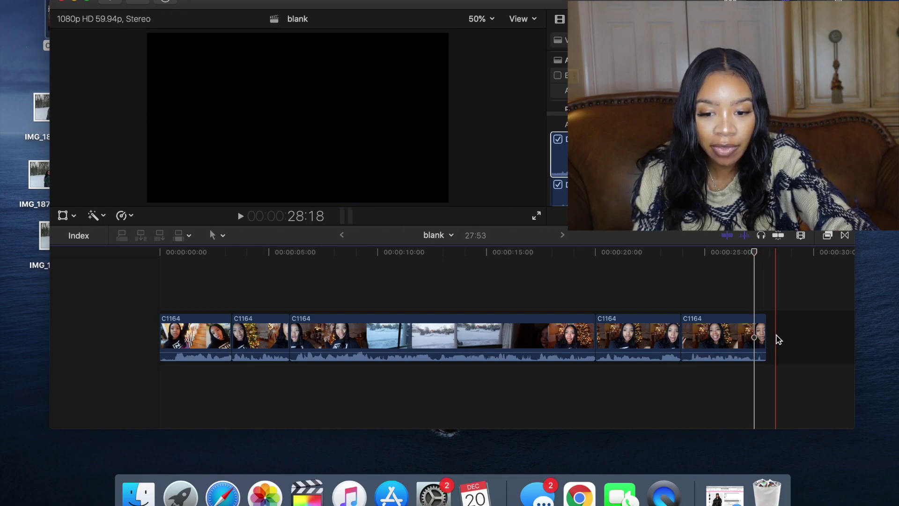
# Cut back the final clip's ending, re-extend it a few frames to 26:49, and replay from the start
pyautogui.moveTo(766, 335); pyautogui.dragTo(737, 332)
pyautogui.click(669, 292)
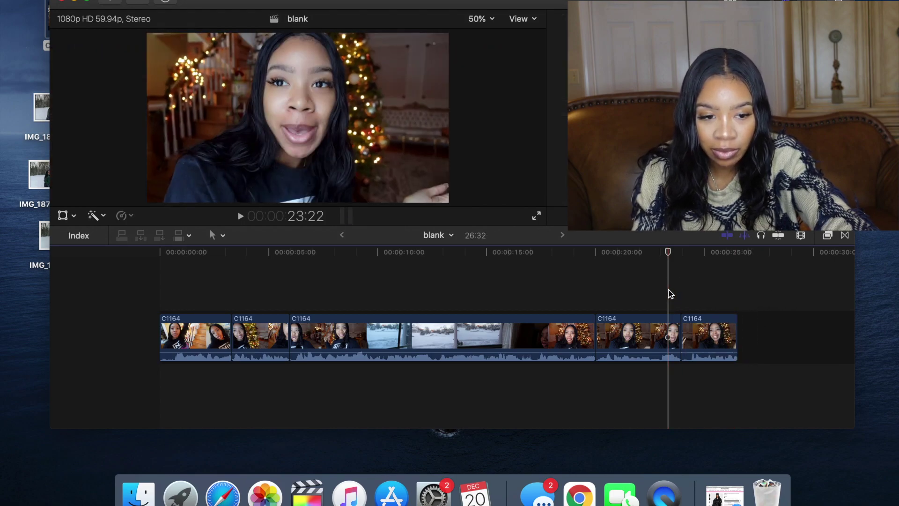
pyautogui.press('space')
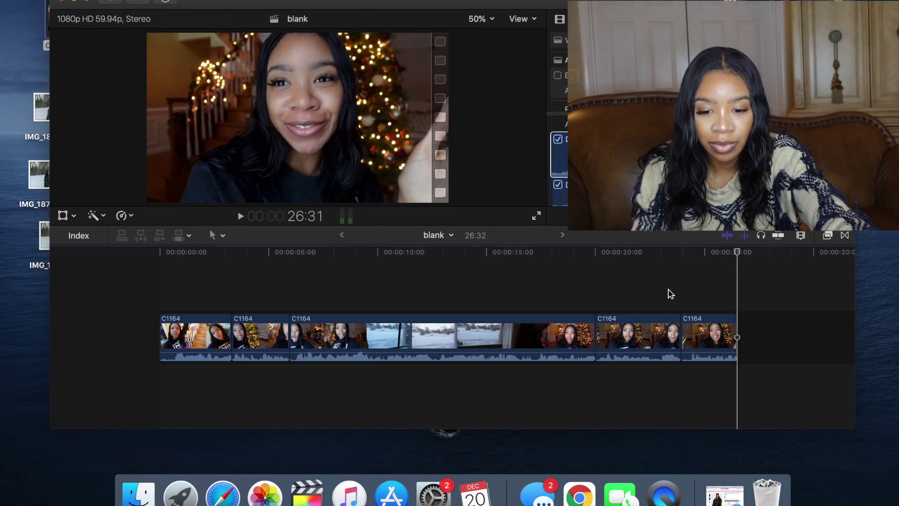
pyautogui.moveTo(736, 332); pyautogui.dragTo(745, 332)
pyautogui.press('space')
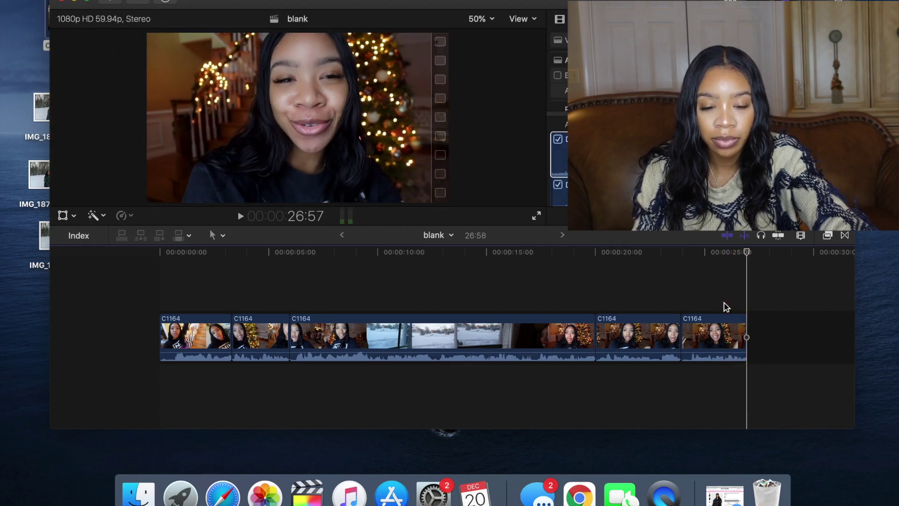
pyautogui.moveTo(746, 328); pyautogui.dragTo(749, 328)
pyautogui.click(723, 297)
pyautogui.press('space')
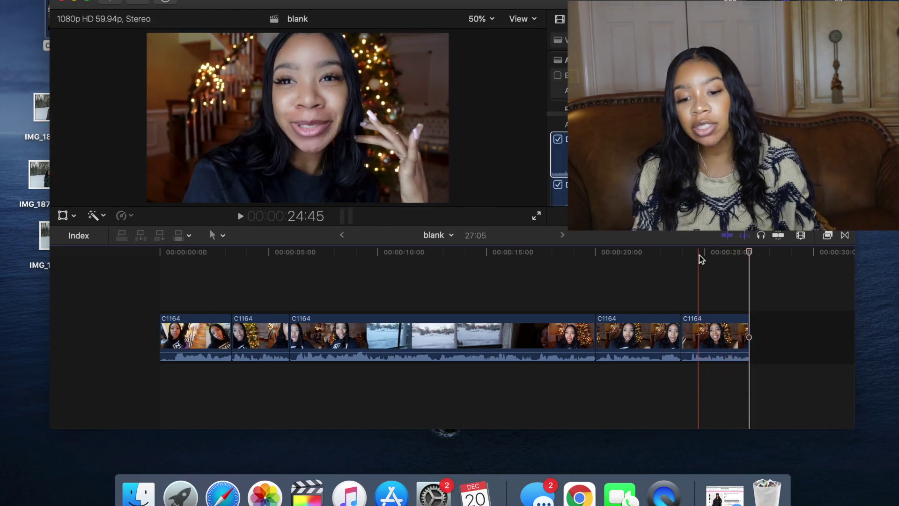
pyautogui.press('Home')
pyautogui.press('space')
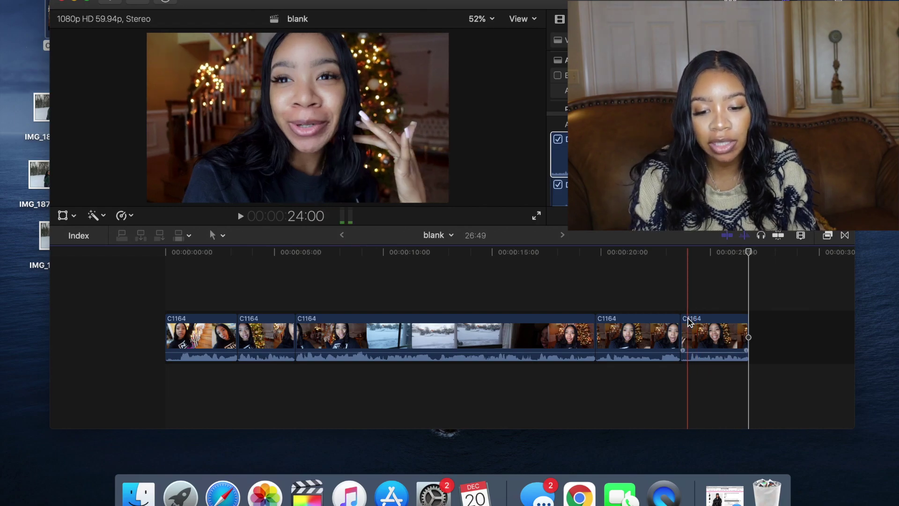
# Shorten the second-to-last piece at its cut with the final clip, fine-tuning to a 25:28 project
pyautogui.moveTo(679, 327); pyautogui.dragTo(648, 323)
pyautogui.click(636, 310)
pyautogui.press('space')
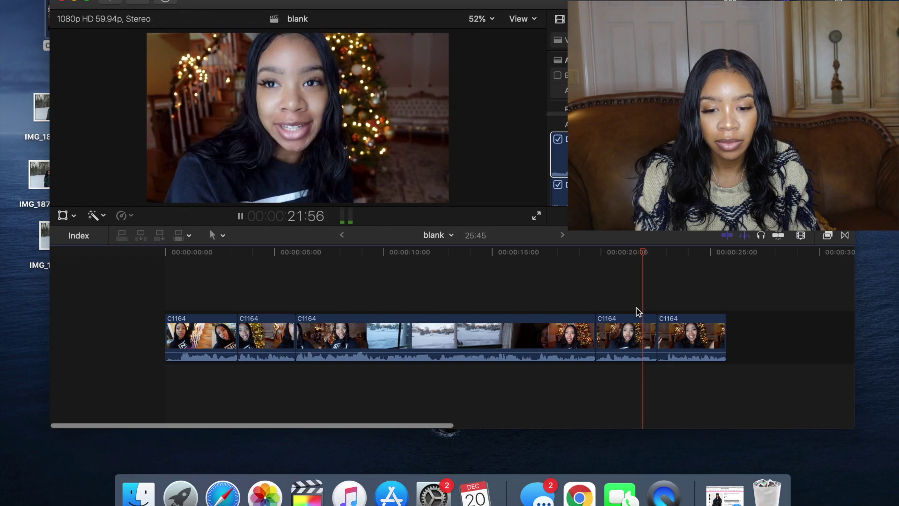
pyautogui.press('space')
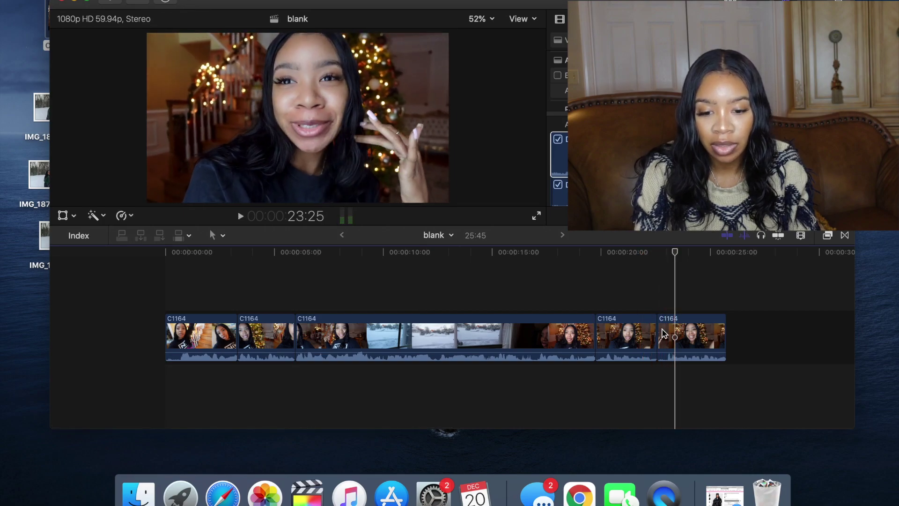
pyautogui.moveTo(654, 336); pyautogui.dragTo(640, 336)
pyautogui.click(612, 302)
pyautogui.press('space')
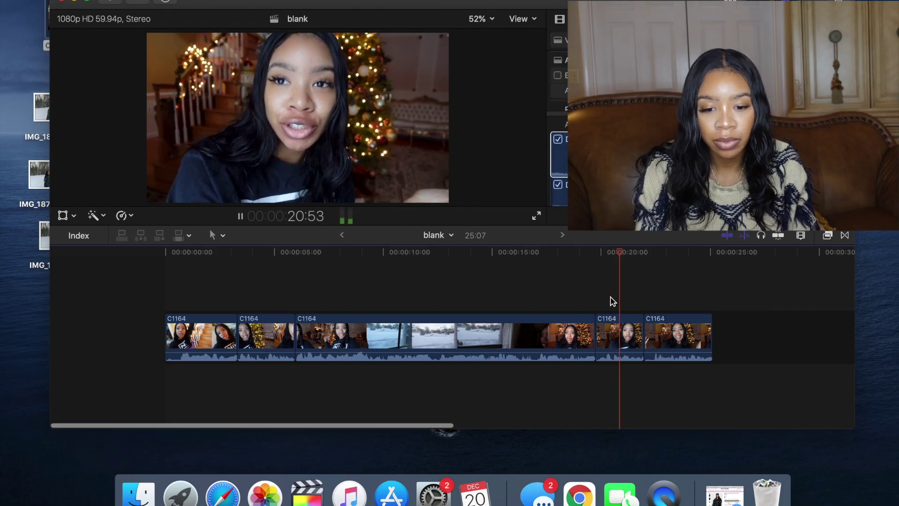
pyautogui.moveTo(640, 327); pyautogui.dragTo(651, 327)
pyautogui.click(620, 296)
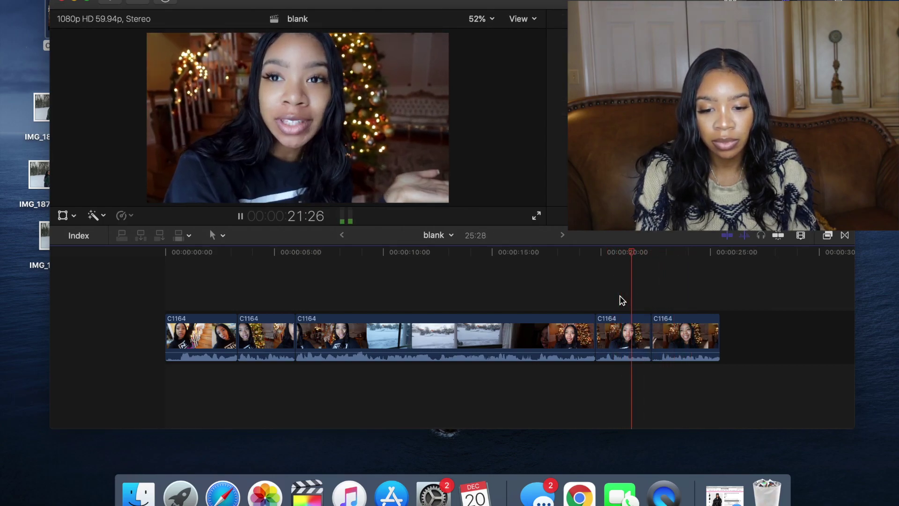
pyautogui.moveTo(651, 327); pyautogui.dragTo(646, 327)
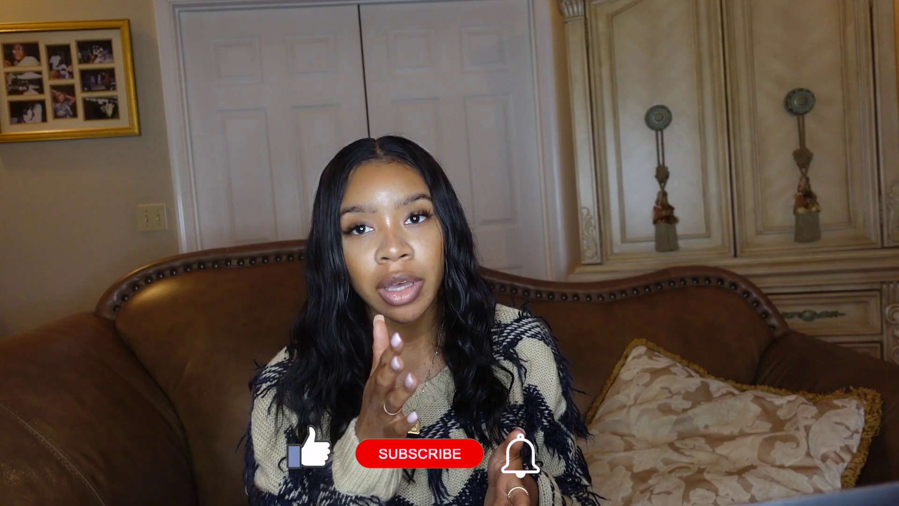